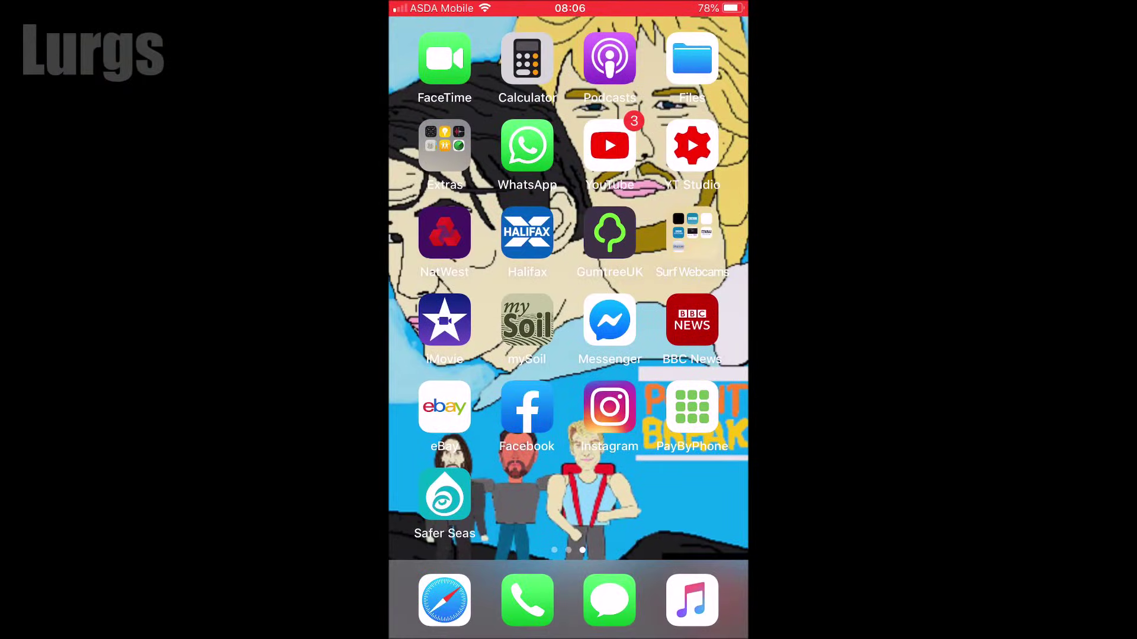
# Open WhatsApp on the phone and go to its WhatsApp Web/Desktop settings.
pyautogui.click(527, 145)
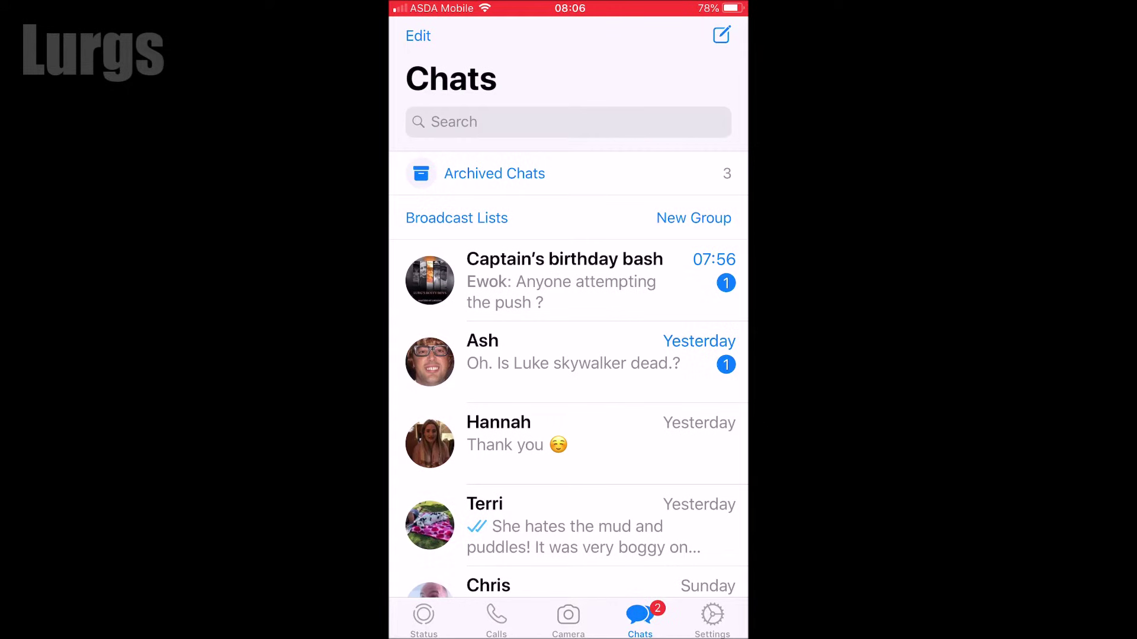
pyautogui.scroll(-5, 568, 355)
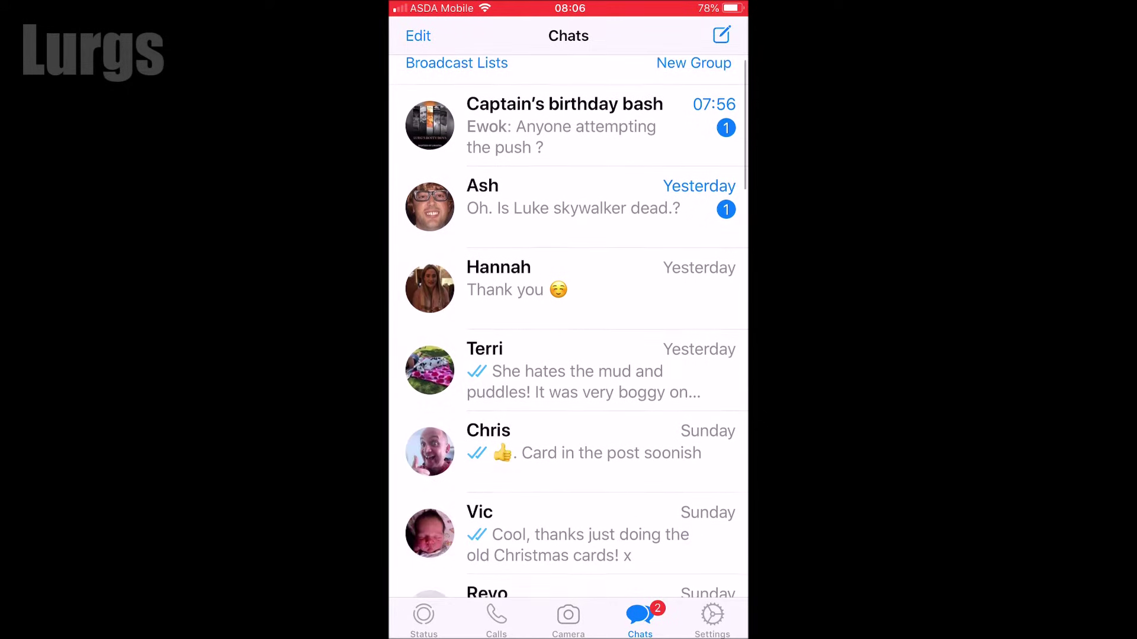
pyautogui.scroll(2, 568, 355)
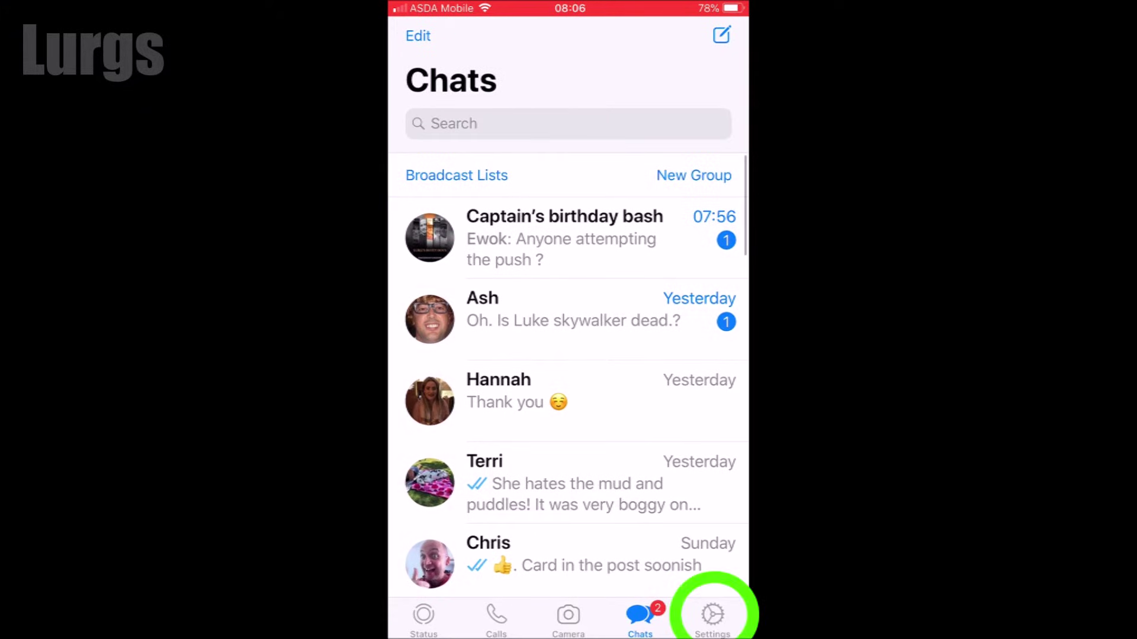
pyautogui.click(712, 619)
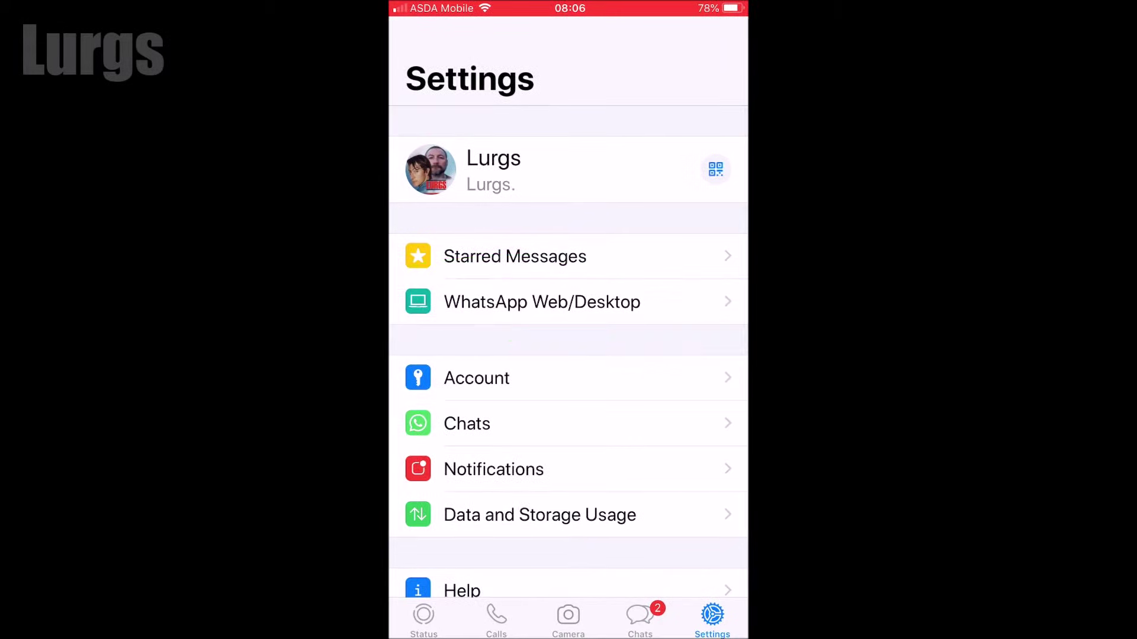
pyautogui.click(541, 302)
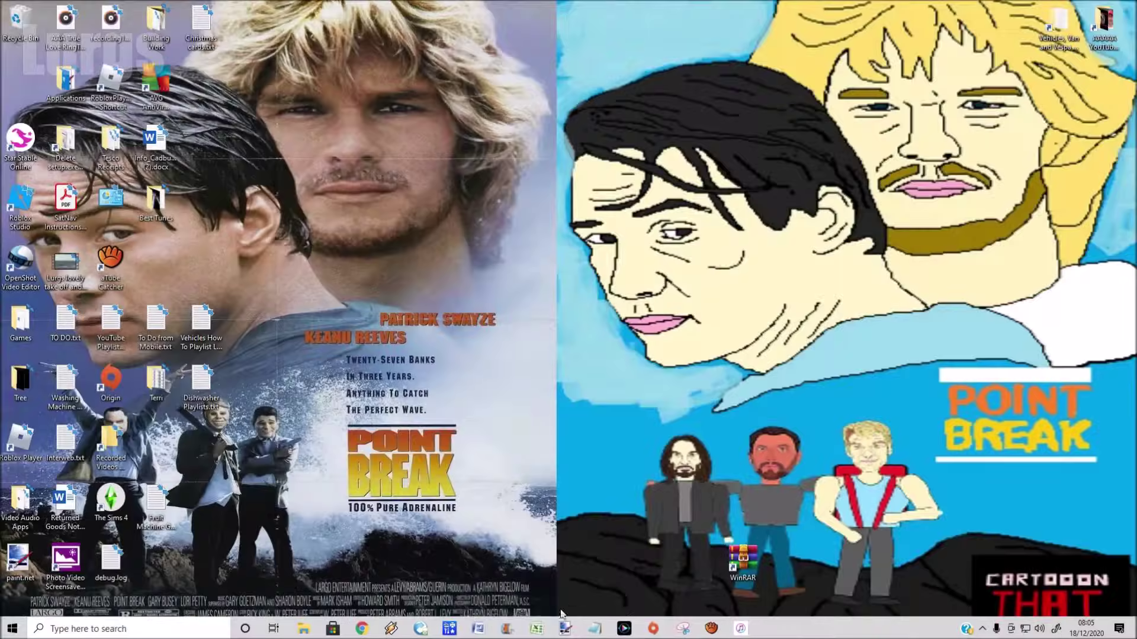
# Switch to Chrome on the computer and load web.whatsapp.com.
pyautogui.click(362, 629)
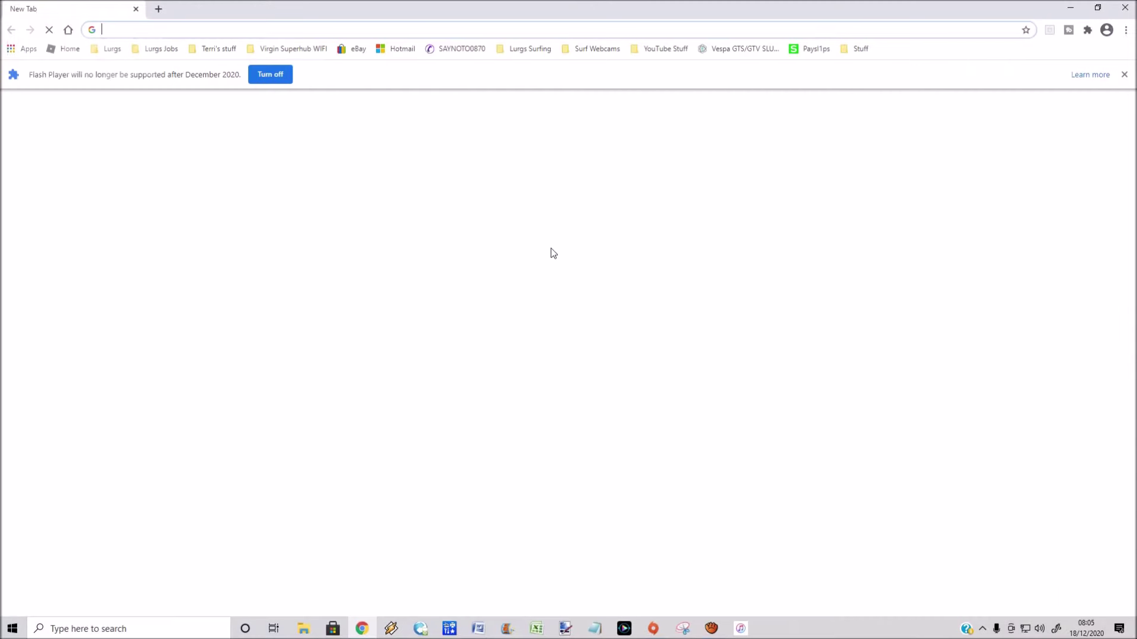
pyautogui.write('web.whatsapp.com')
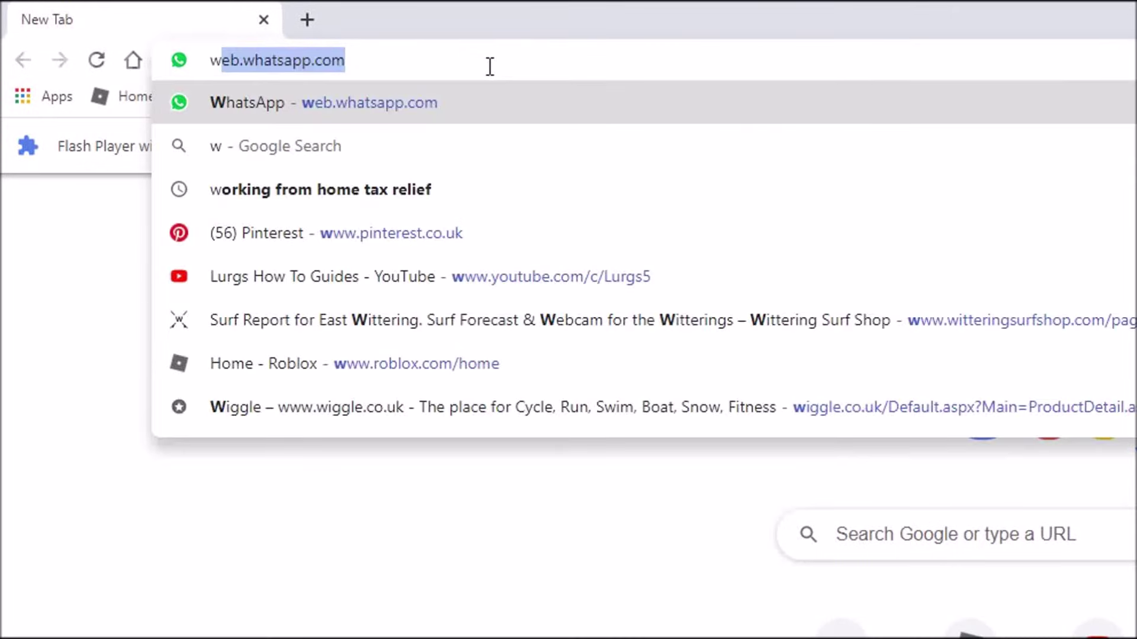
pyautogui.press('End')
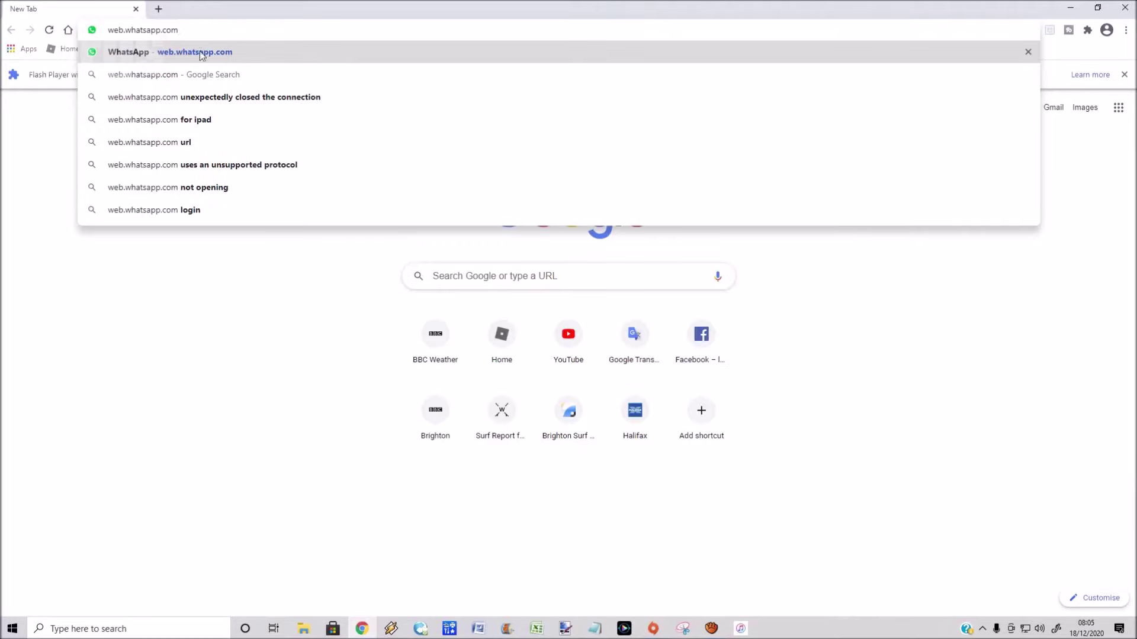
pyautogui.click(200, 52)
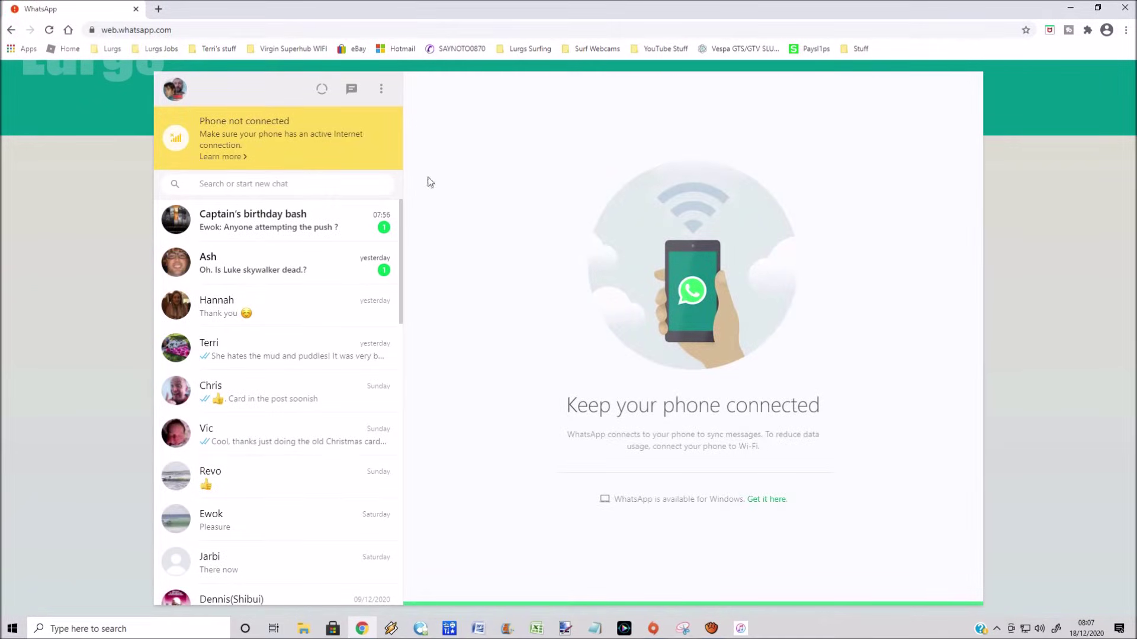
# Browse the synced chat list, play the video captioned "Here u go x" in its chat, and close the viewer.
pyautogui.scroll(-2, 400, 264)
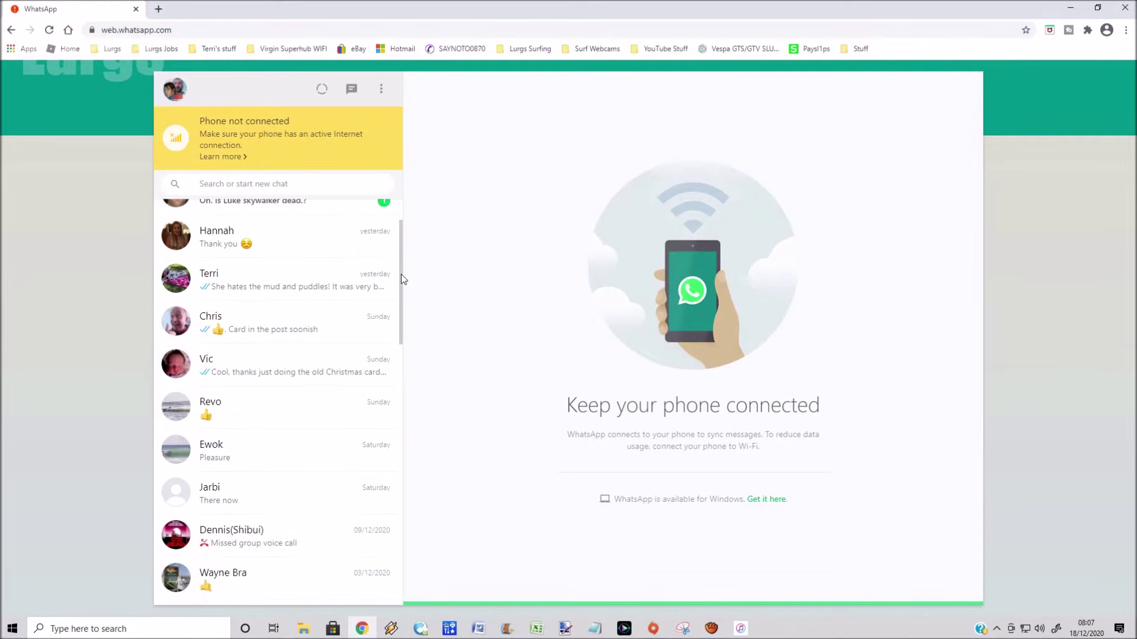
pyautogui.scroll(1, 400, 258)
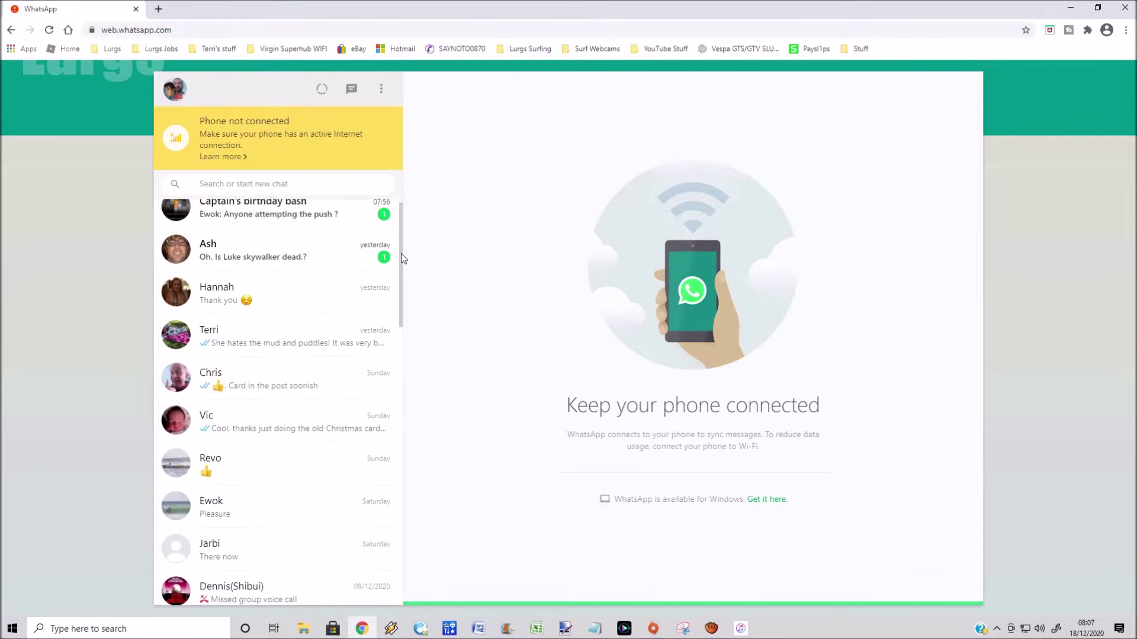
pyautogui.click(296, 311)
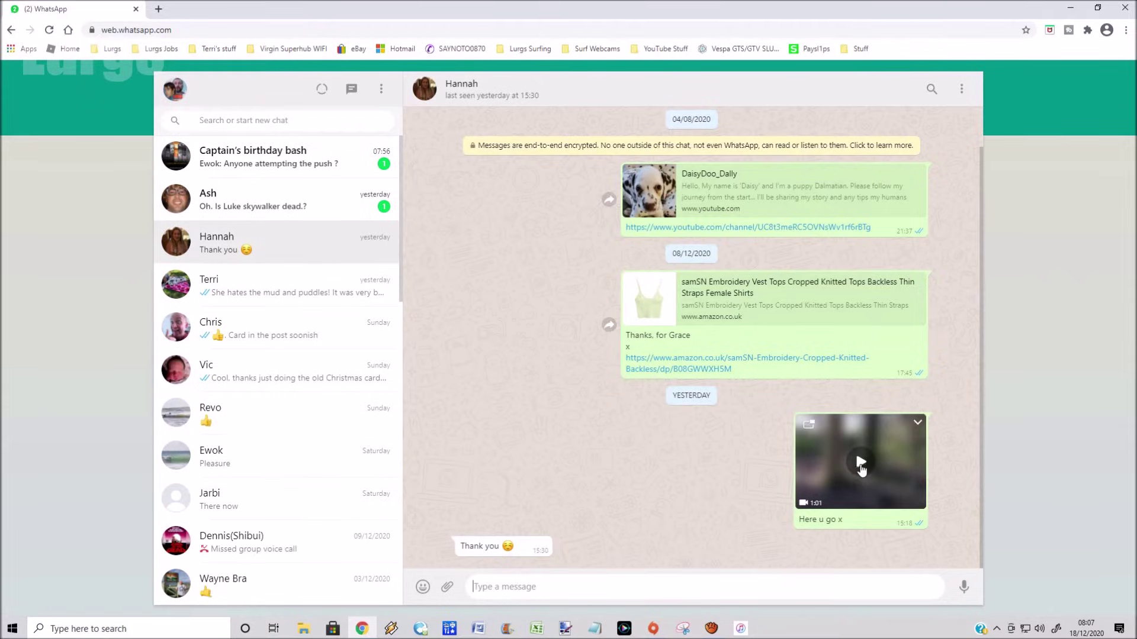
pyautogui.click(861, 464)
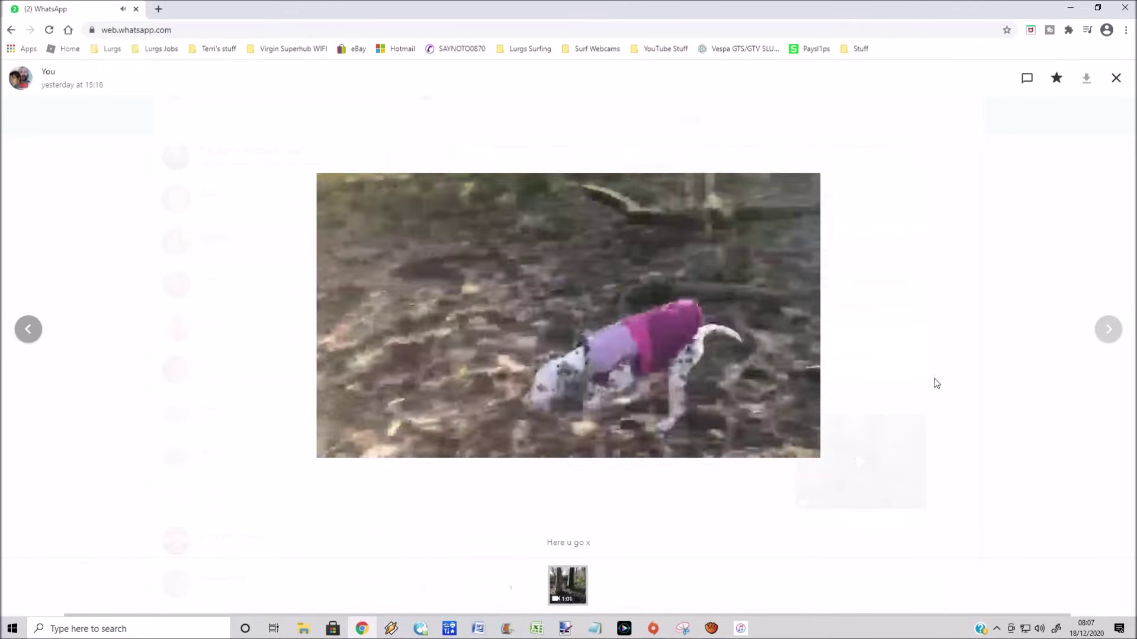
pyautogui.click(1116, 78)
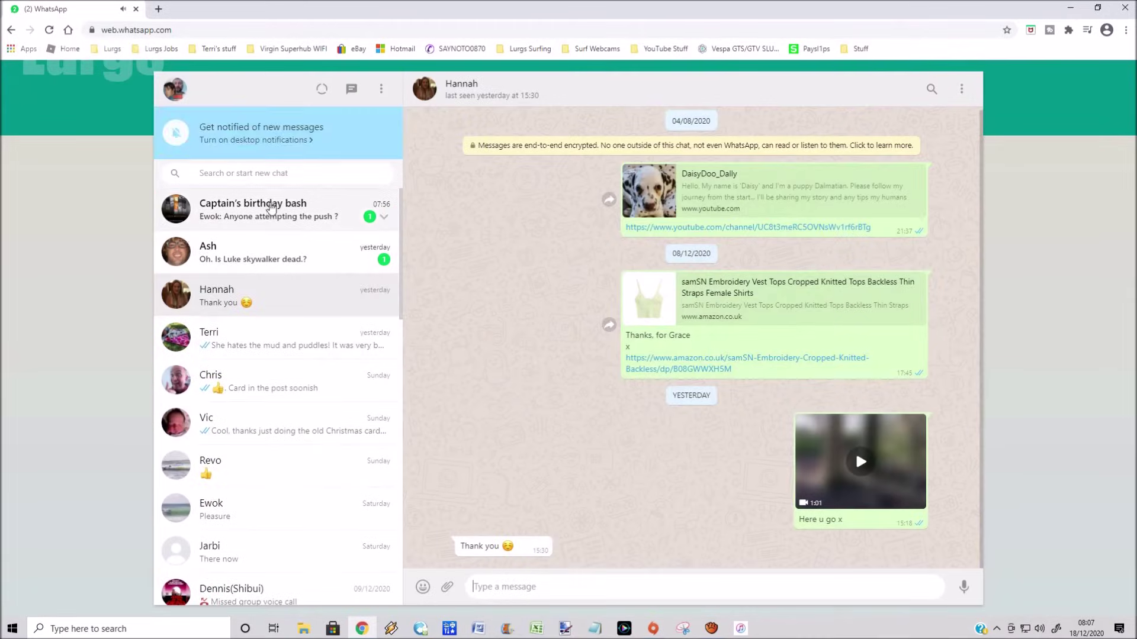
# Open both unread chats and reply "No, he is a Jedi" to the question about Luke Skywalker.
pyautogui.click(254, 262)
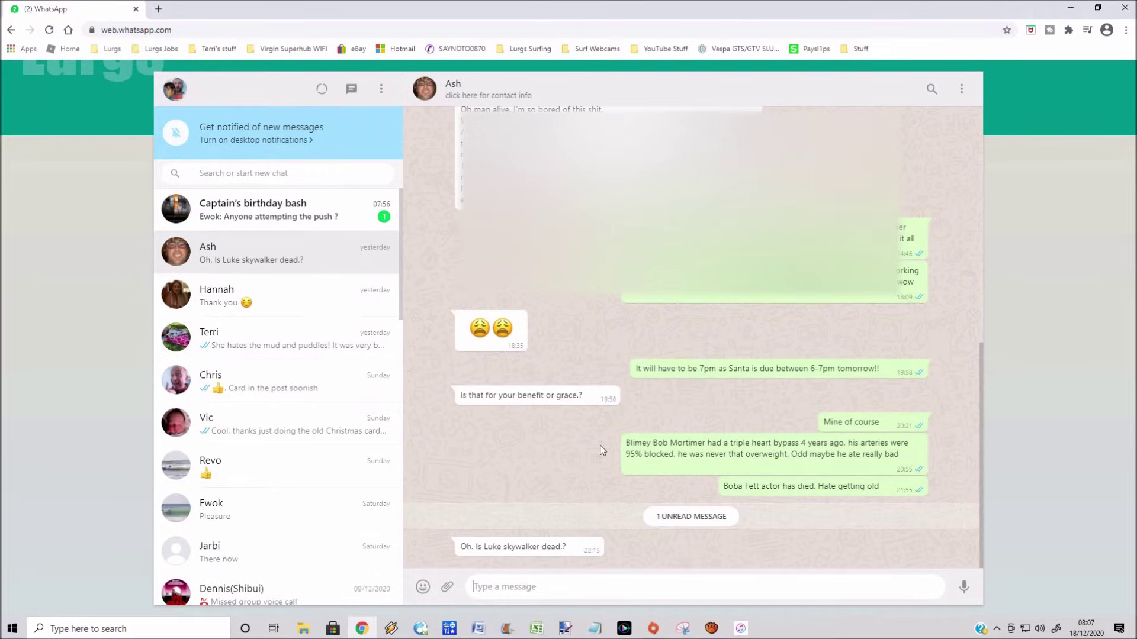
pyautogui.click(270, 214)
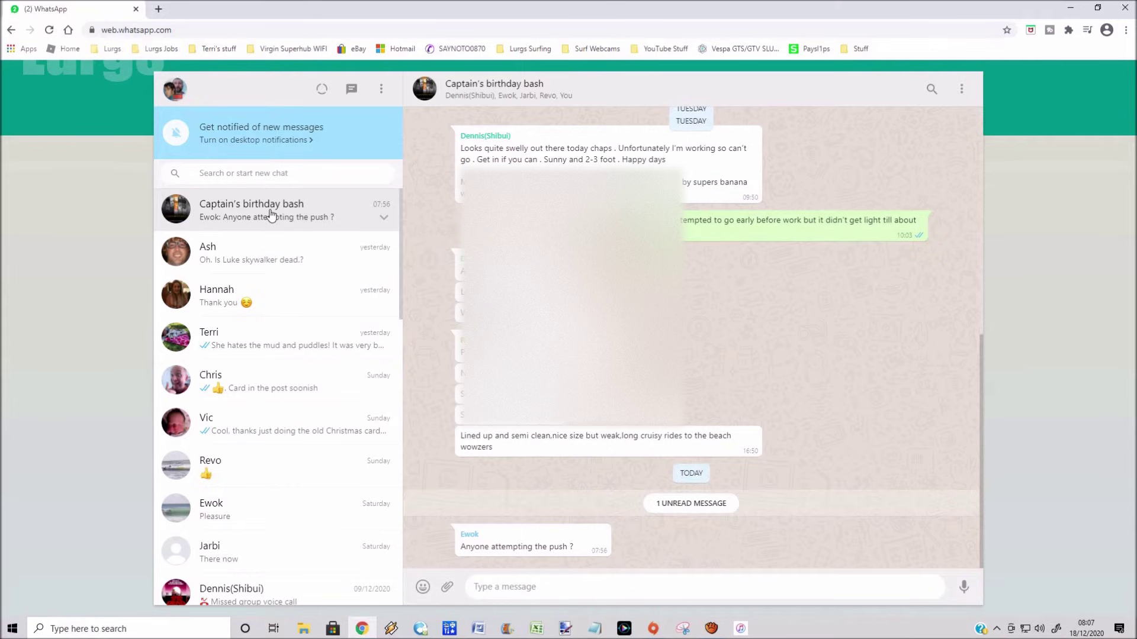
pyautogui.click(266, 257)
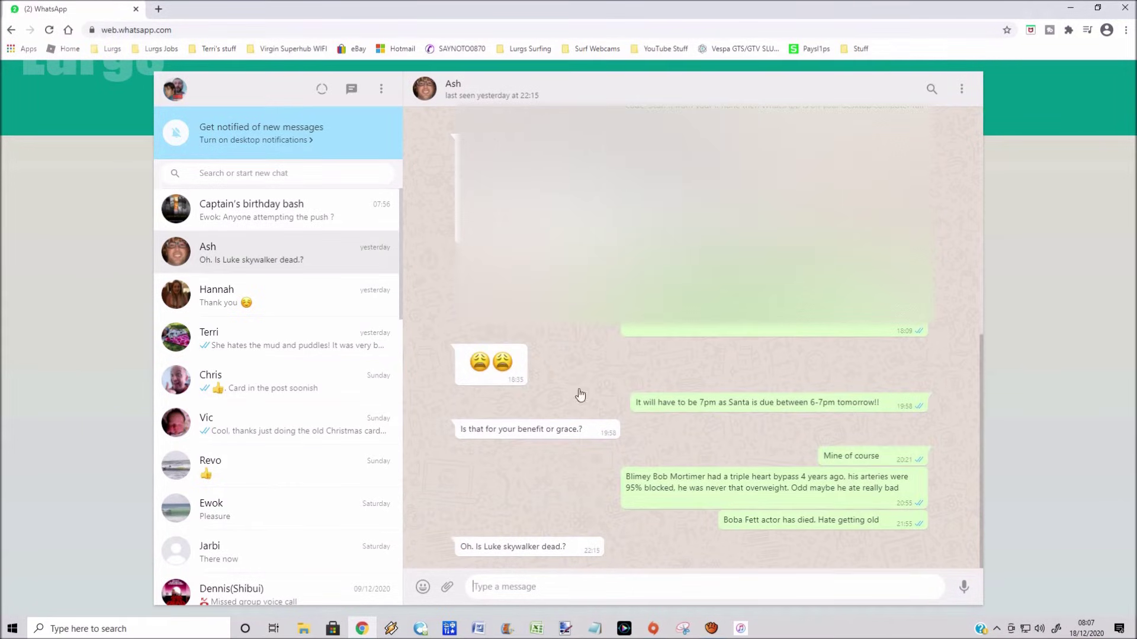
pyautogui.write('No, he is a Jedi')
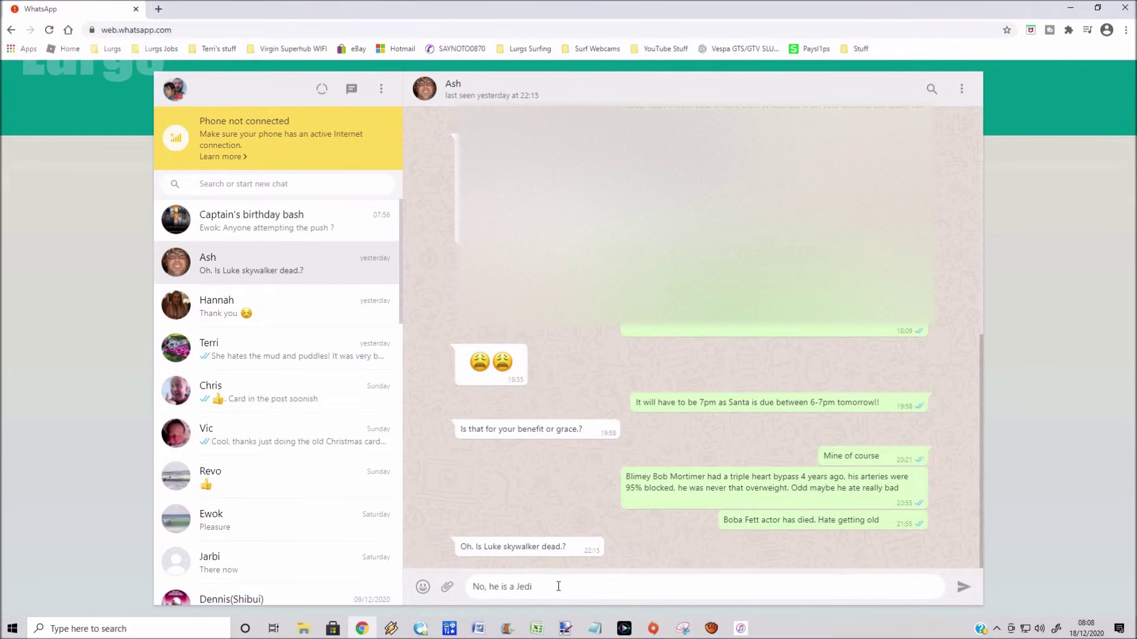
pyautogui.press('Return')
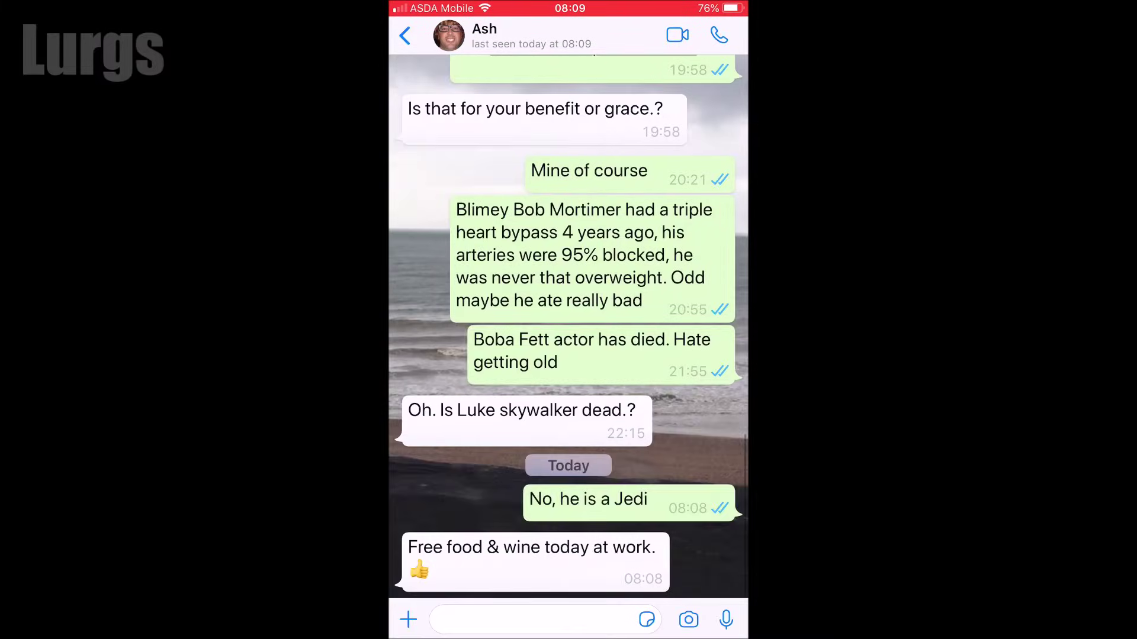
# Switch to WhatsApp on the phone and answer the free food and wine message with "Yum. Lovely jubbly".
pyautogui.click(533, 619)
pyautogui.write('Yum. Lovely jubbly')
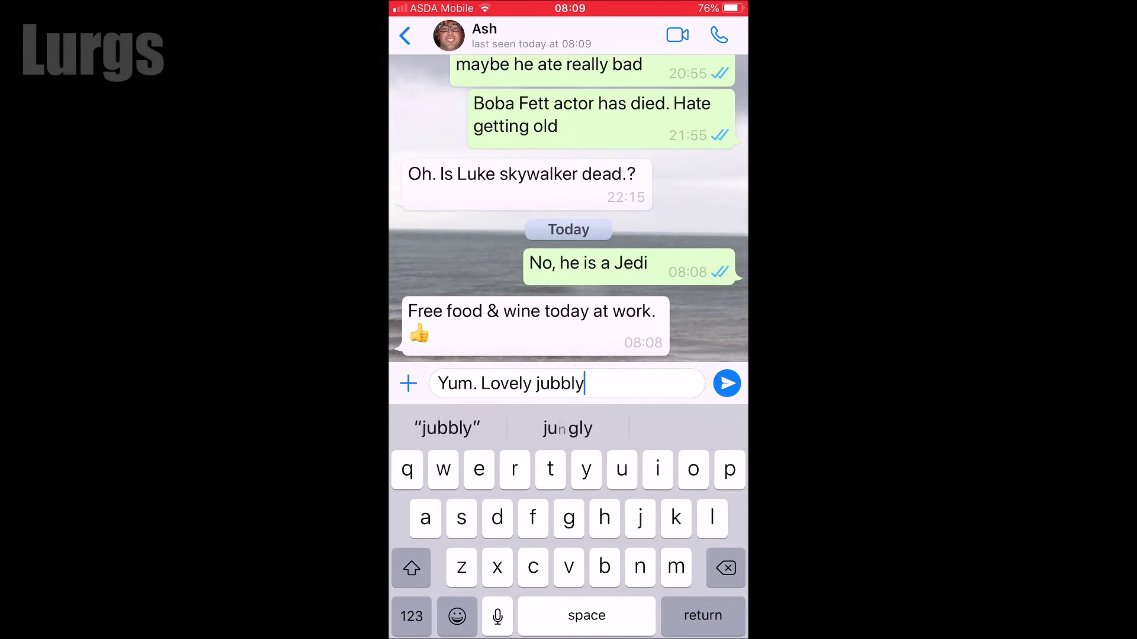
pyautogui.click(726, 383)
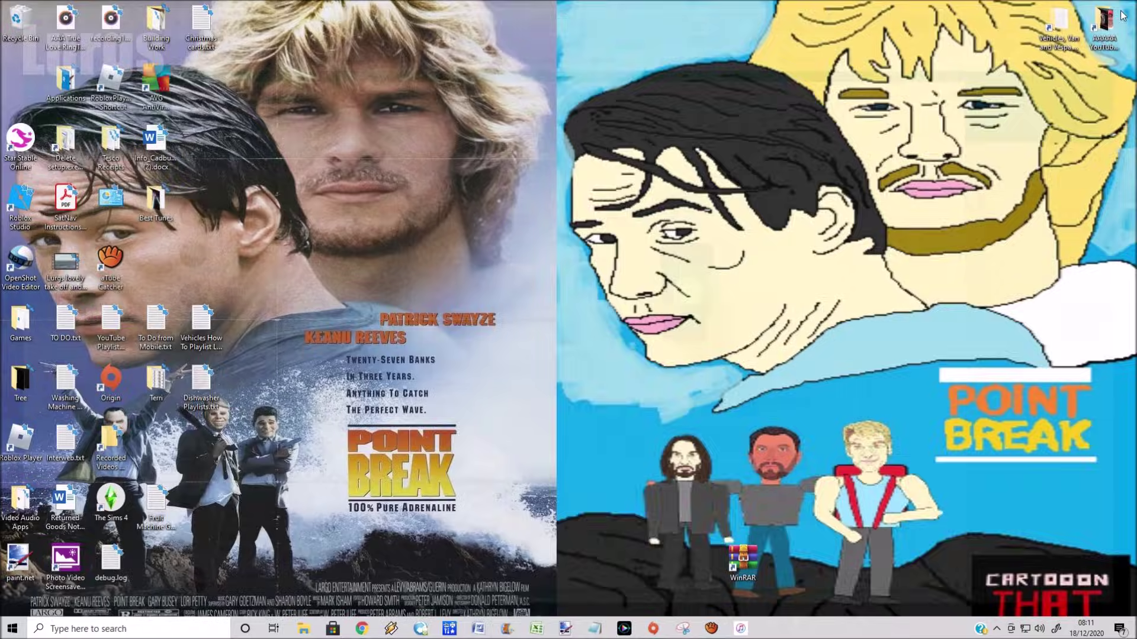
# Close the browser on the computer, then reopen Chrome and load web.whatsapp.com again.
pyautogui.click(1125, 7)
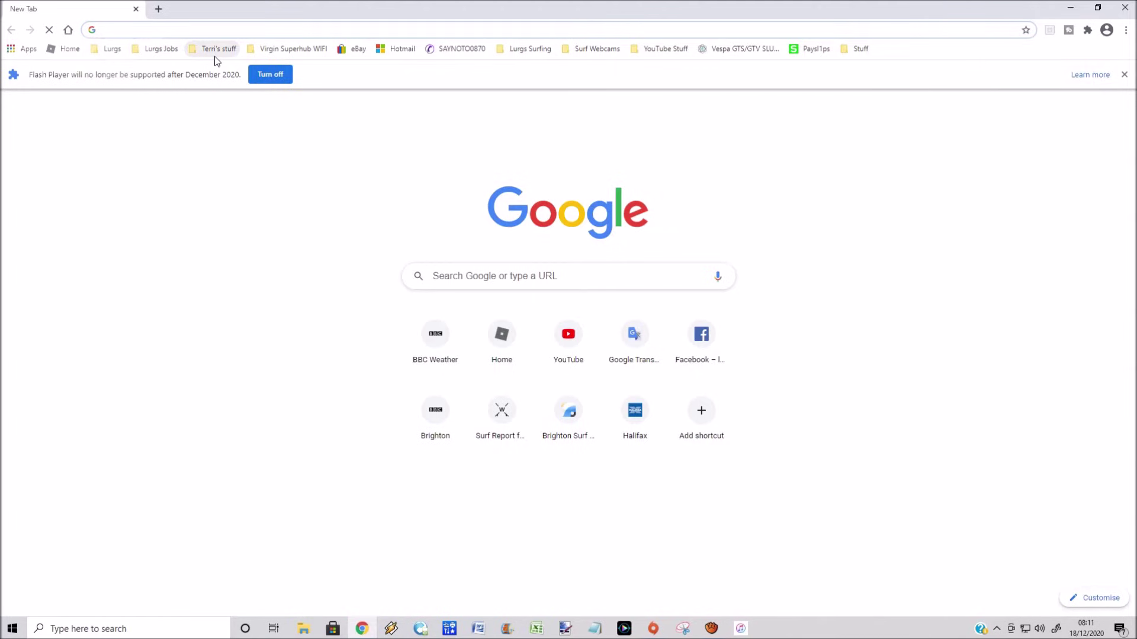
pyautogui.write('web.whatsapp.com')
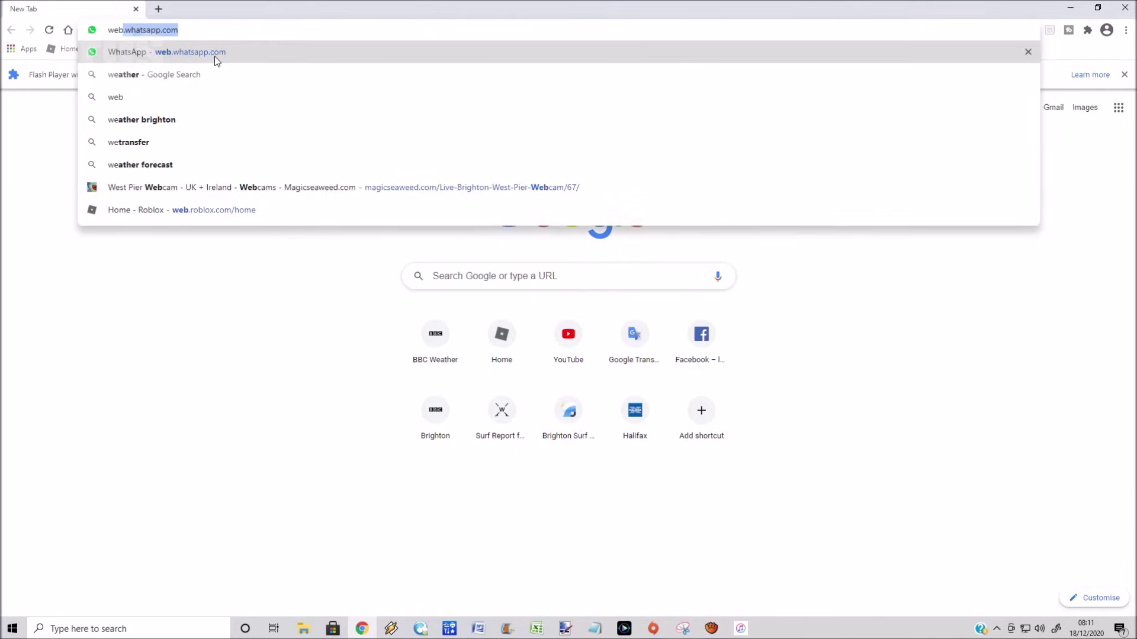
pyautogui.press('Return')
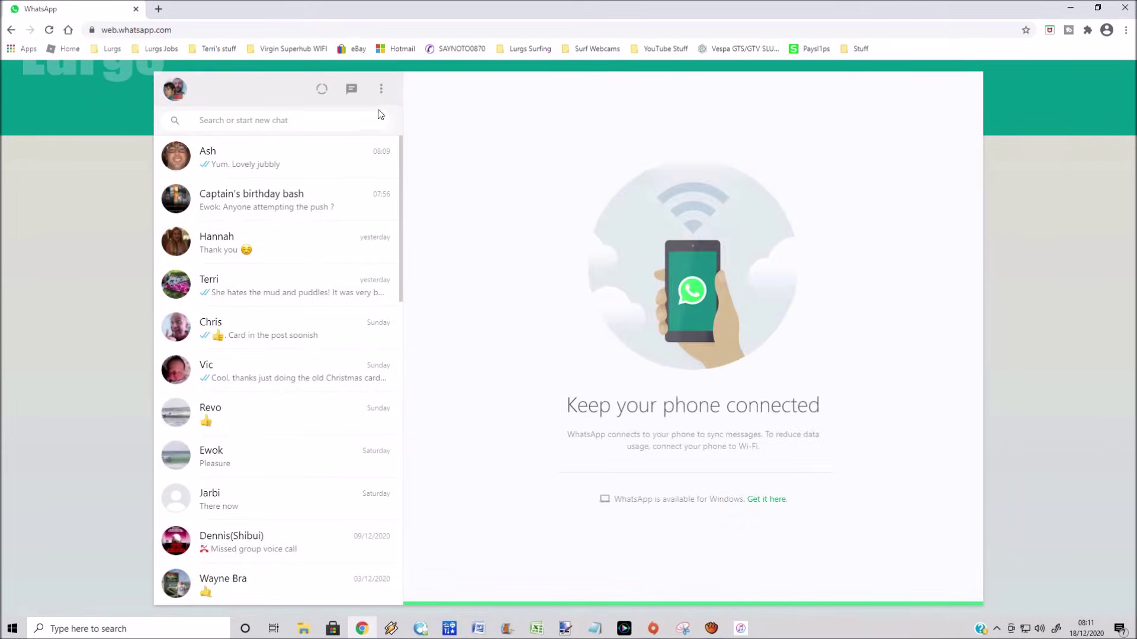
# Log out of WhatsApp Web on the computer and close the browser.
pyautogui.click(381, 90)
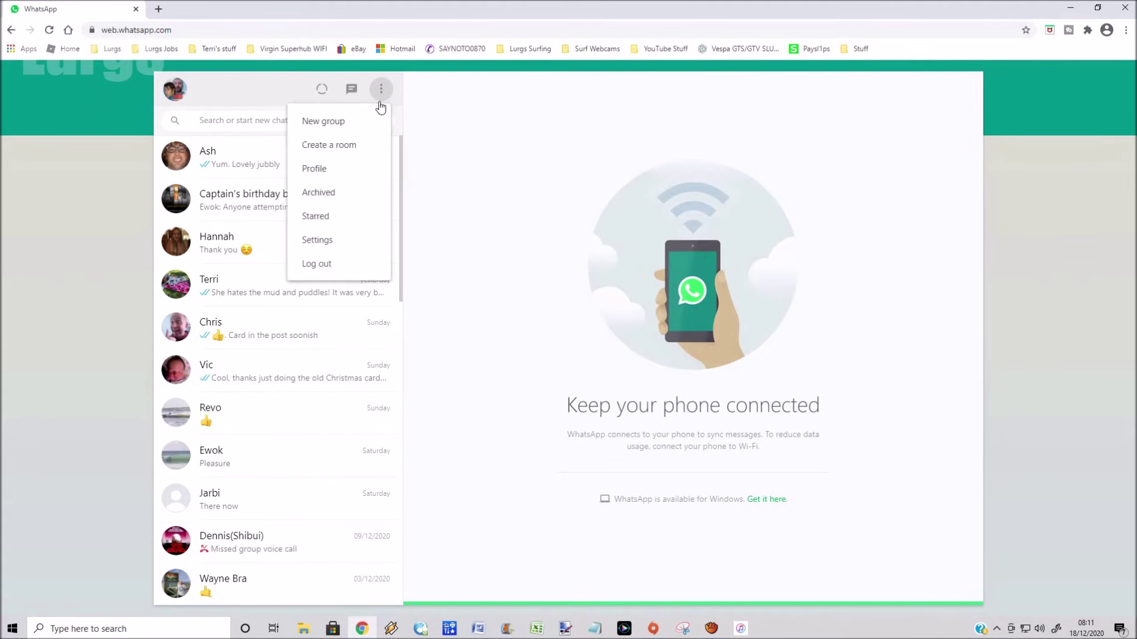
pyautogui.click(337, 269)
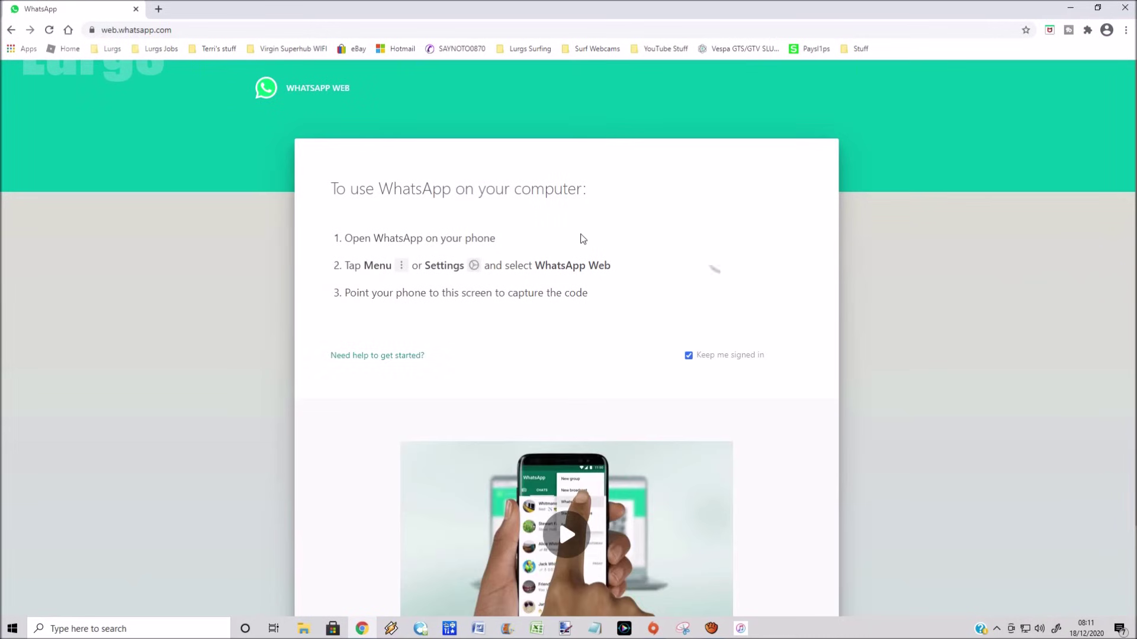
pyautogui.click(1124, 8)
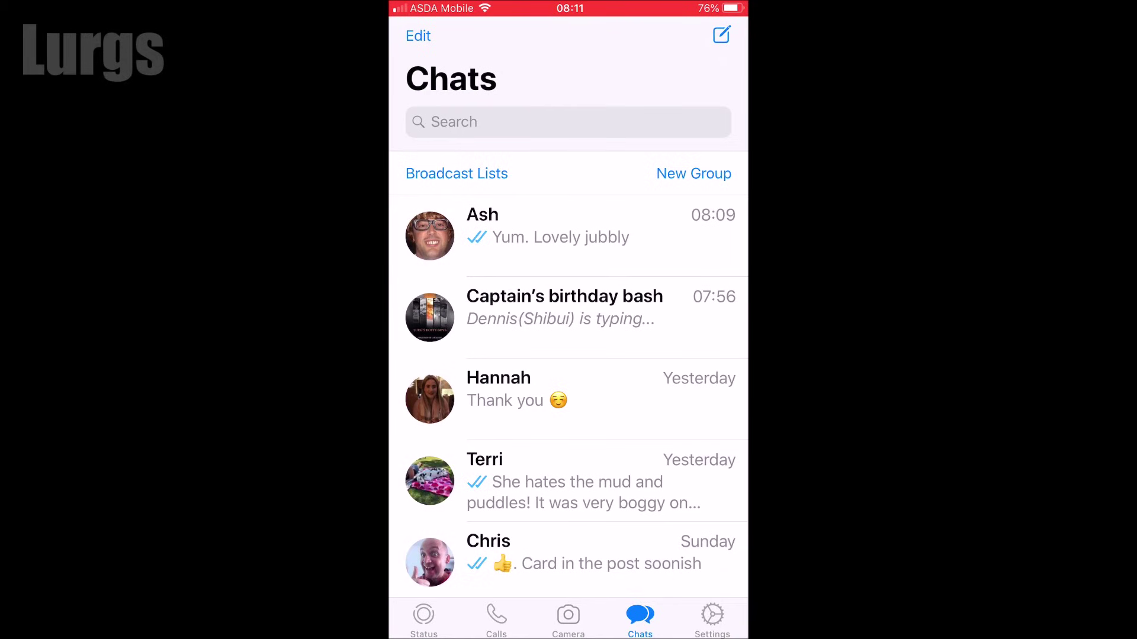
# Switch to WhatsApp on the phone and open the WhatsApp Web/Desktop page listing the logged-in devices.
pyautogui.click(712, 619)
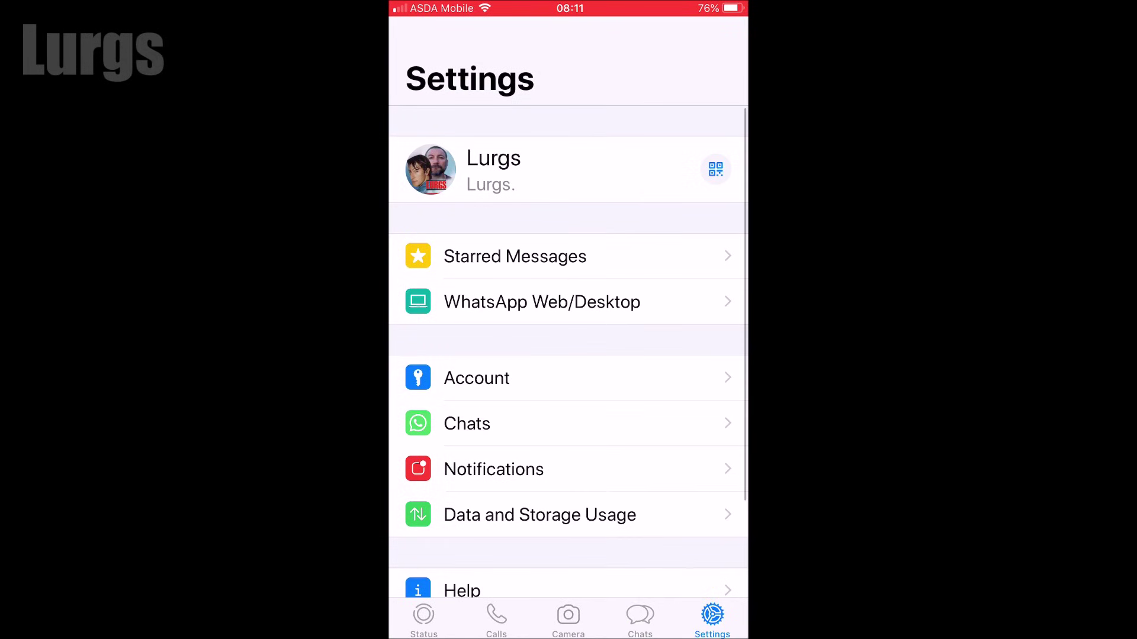
pyautogui.click(541, 302)
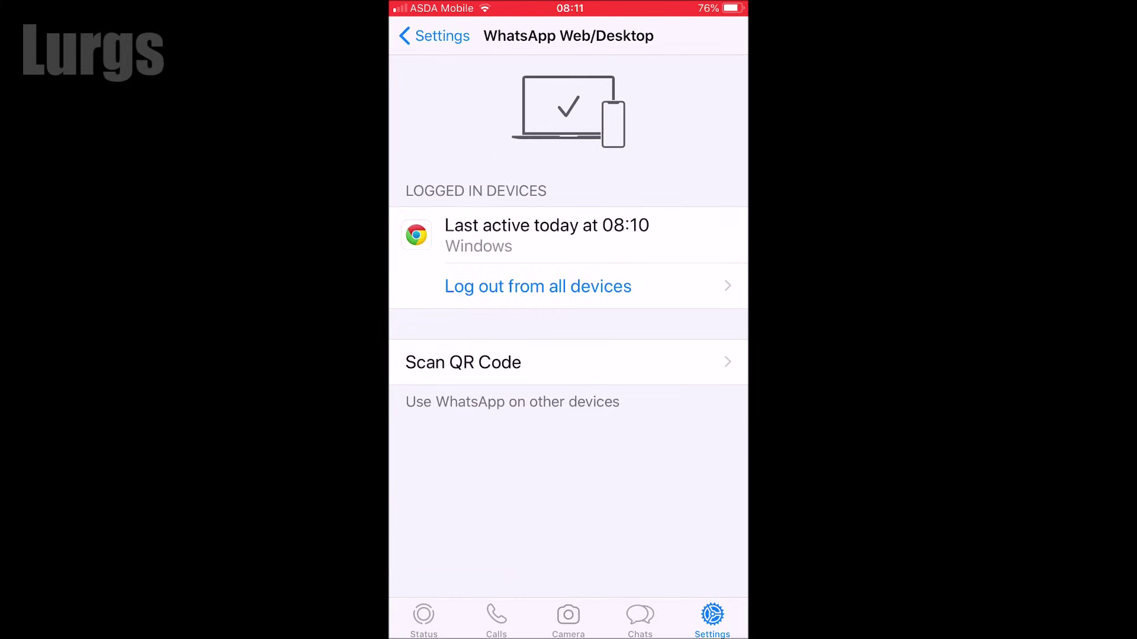